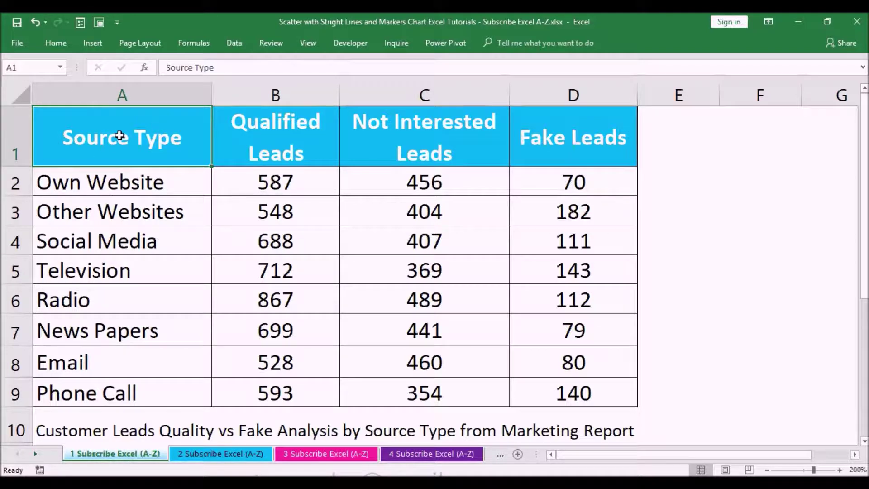
# - Review the Qualified, Not Interested and Fake Leads column headers of the leads table
pyautogui.click(267, 152)
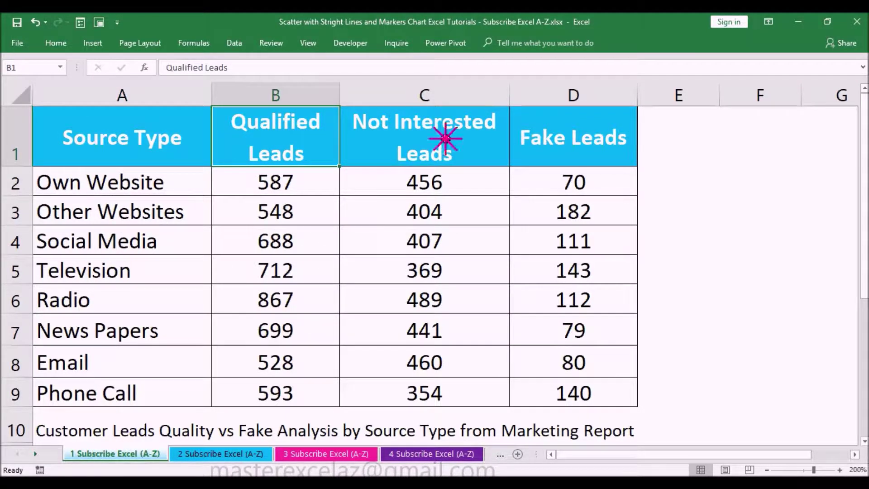
pyautogui.click(445, 139)
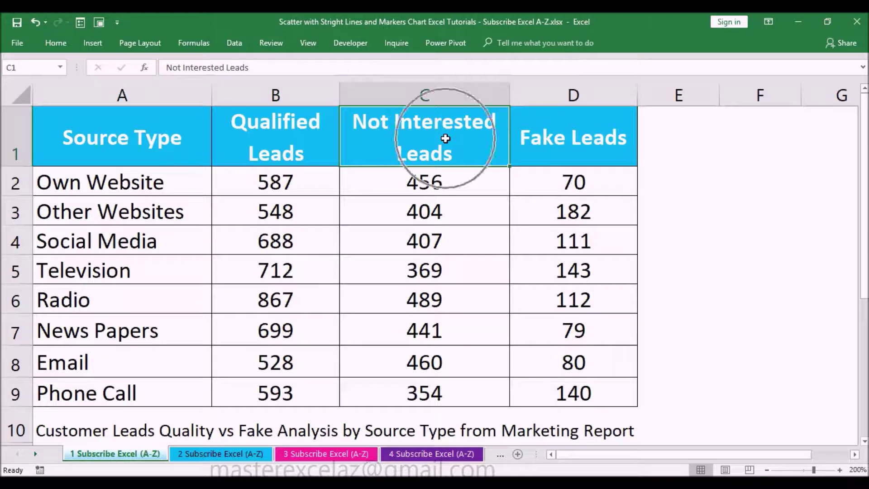
pyautogui.click(579, 141)
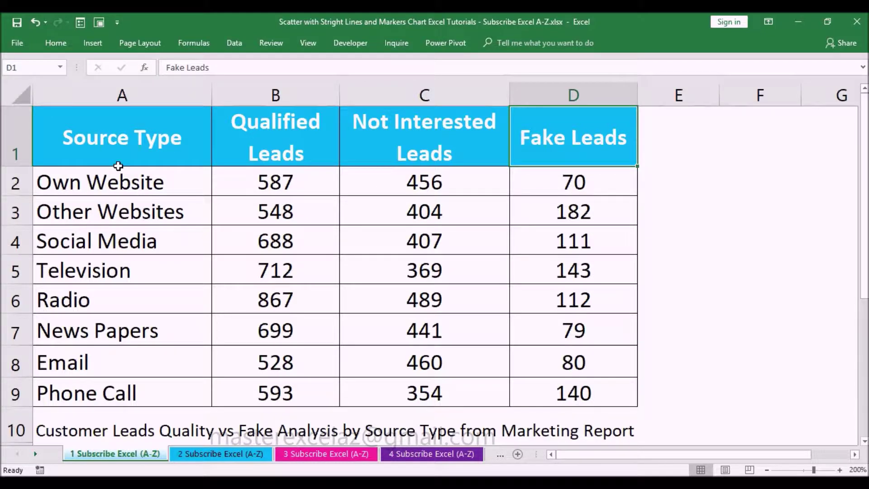
pyautogui.click(110, 150)
# - Select A1:D9 and insert a Scatter with Straight Lines and Markers chart
pyautogui.moveTo(94, 144); pyautogui.dragTo(562, 225)
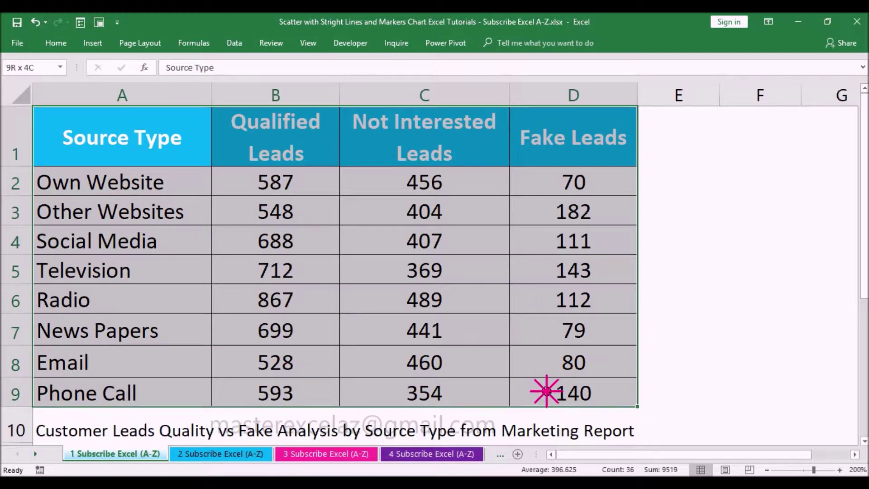
pyautogui.moveTo(562, 224); pyautogui.dragTo(557, 390)
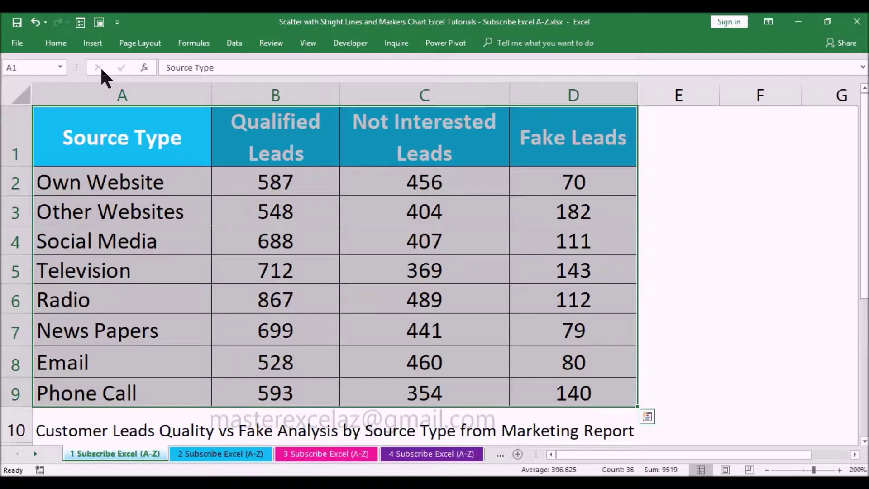
pyautogui.click(96, 45)
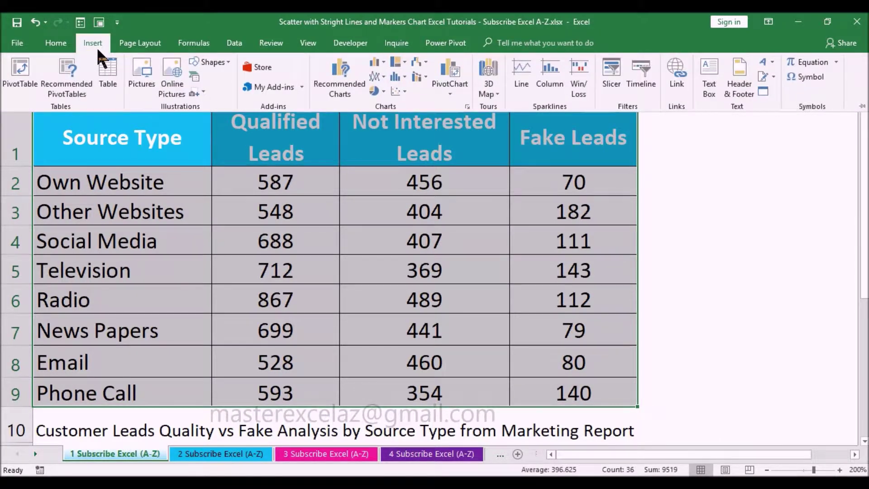
pyautogui.click(403, 89)
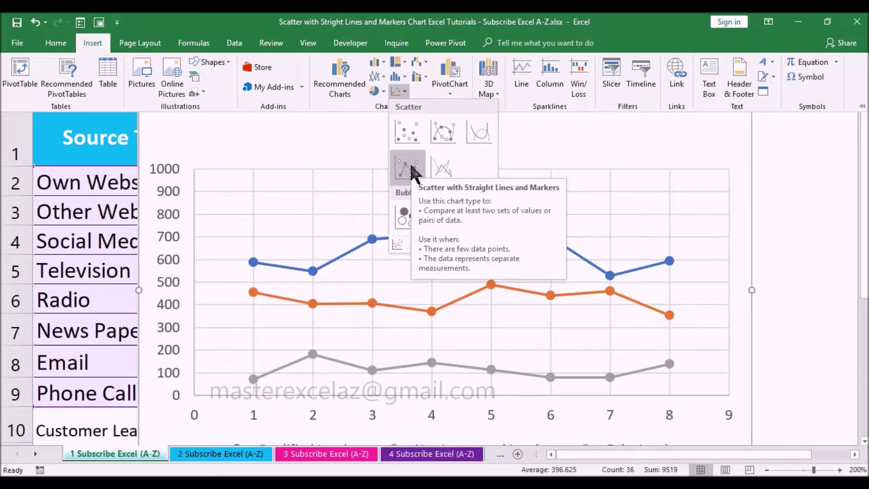
pyautogui.click(413, 169)
# - Replace the placeholder 'Chart Title' text with 'Qualified vs Fake Leads Analysis'
pyautogui.click(451, 137)
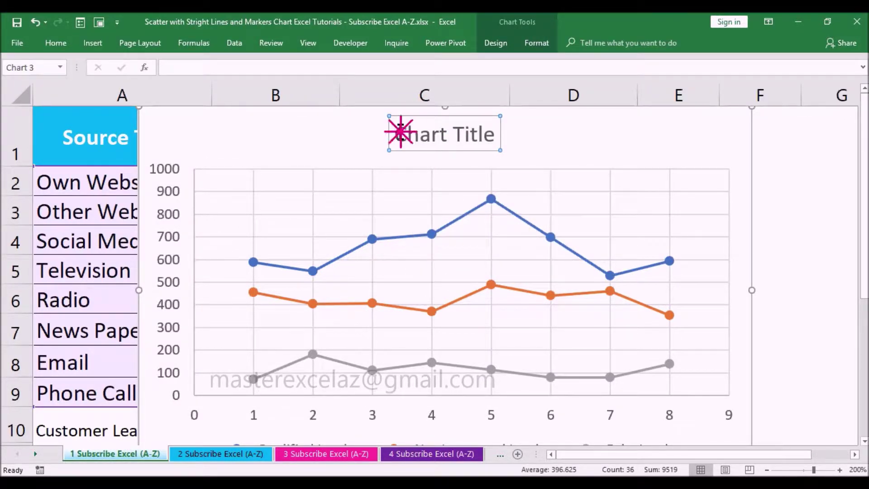
pyautogui.moveTo(398, 135); pyautogui.dragTo(482, 139)
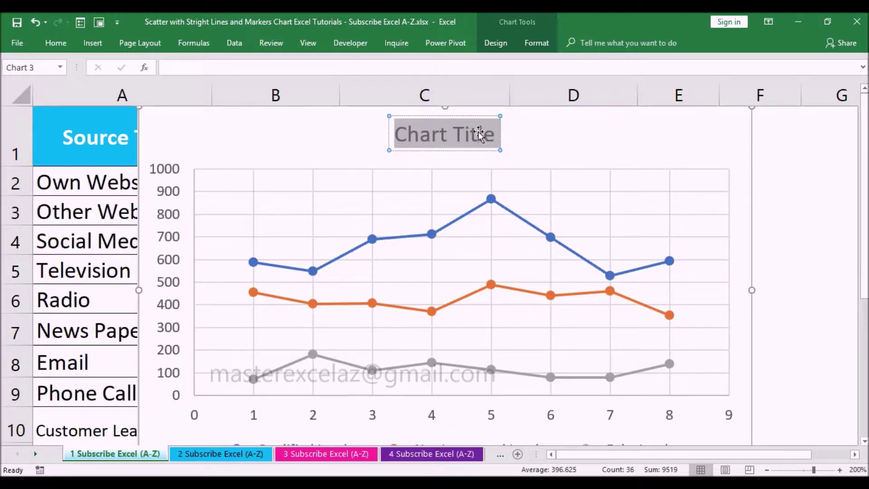
pyautogui.write('Qualified vs Fake Le')
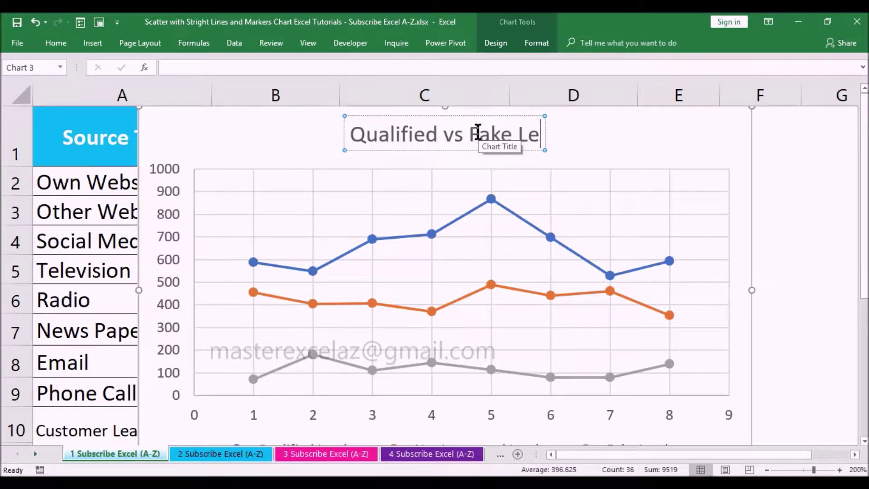
pyautogui.write('ads Analysis')
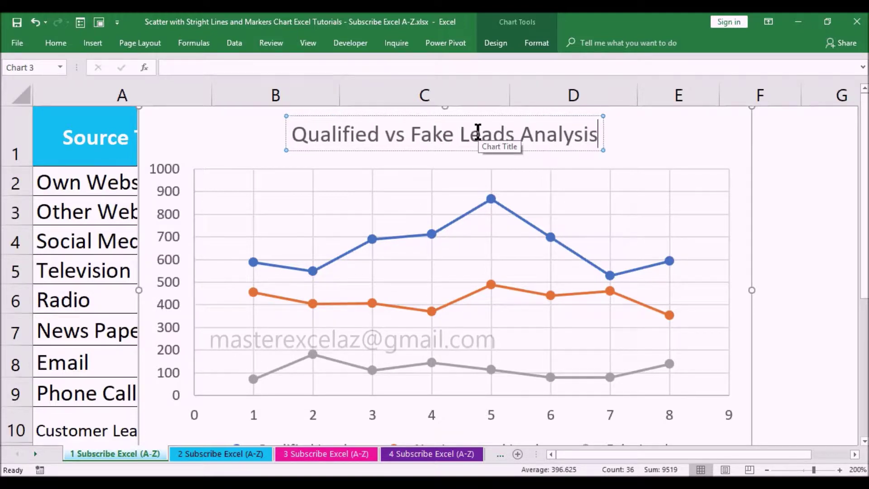
# - Turn on Data Labels so every point on the three lead lines shows its value
pyautogui.click(648, 152)
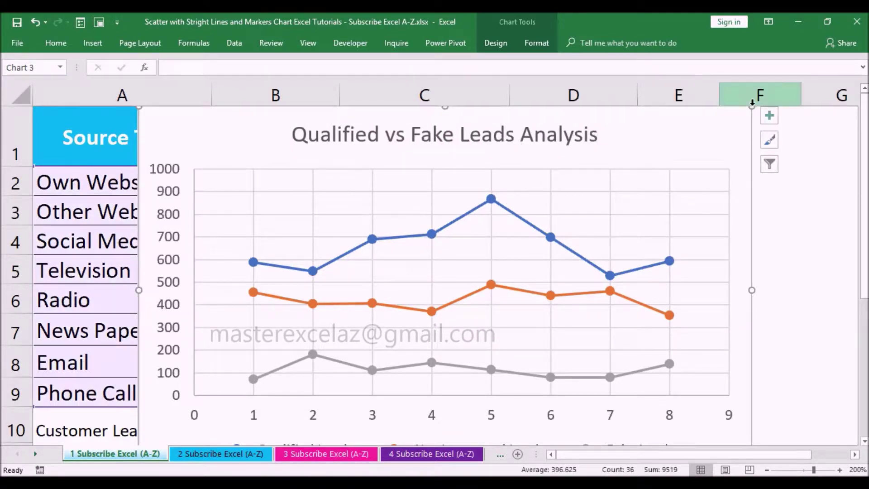
pyautogui.click(768, 117)
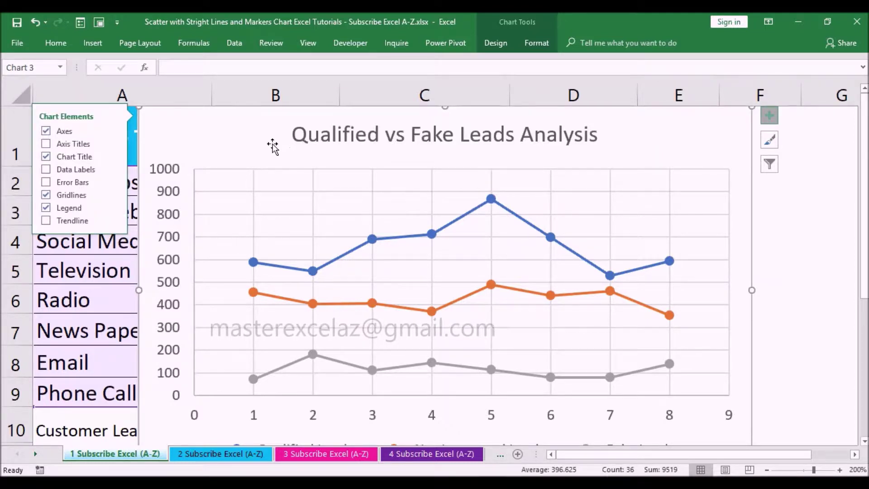
pyautogui.click(47, 168)
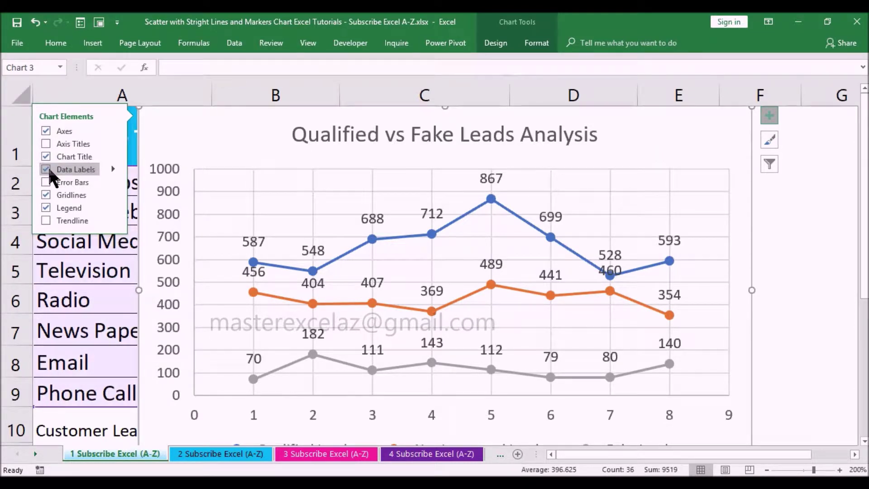
pyautogui.click(770, 114)
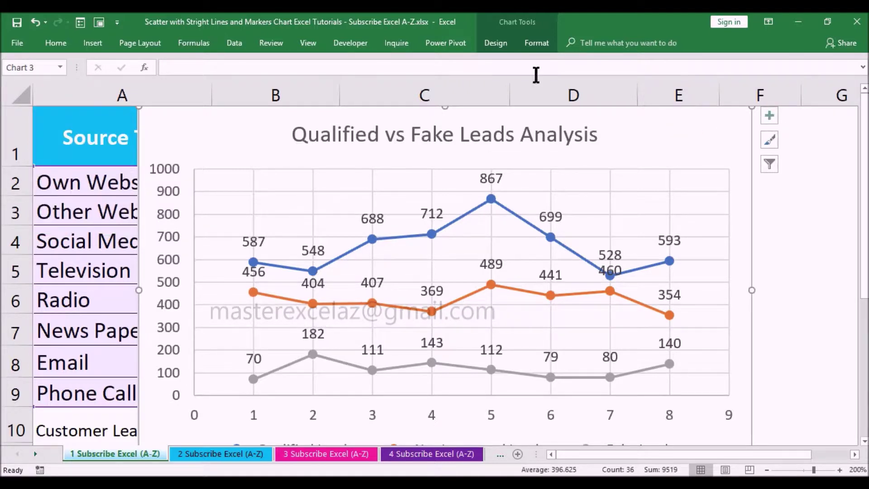
pyautogui.click(496, 45)
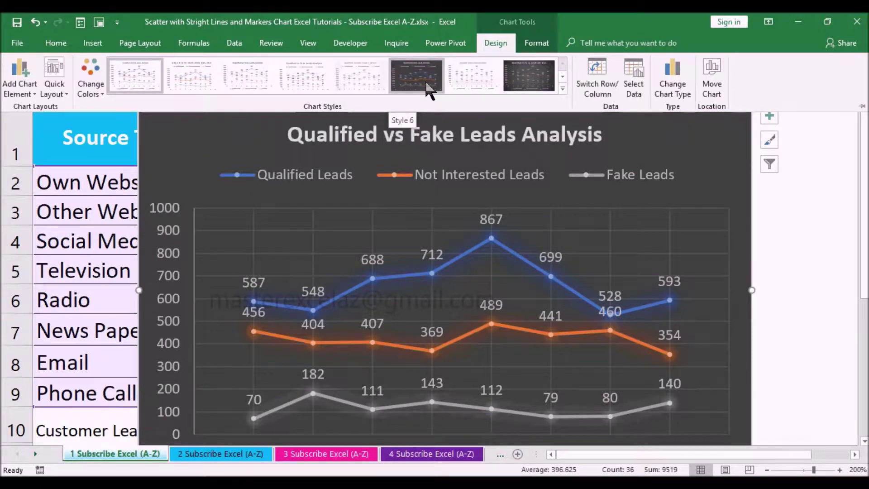
# - Apply the dark chart Style 6 and collapse the ribbon with Ctrl+F1
pyautogui.click(428, 88)
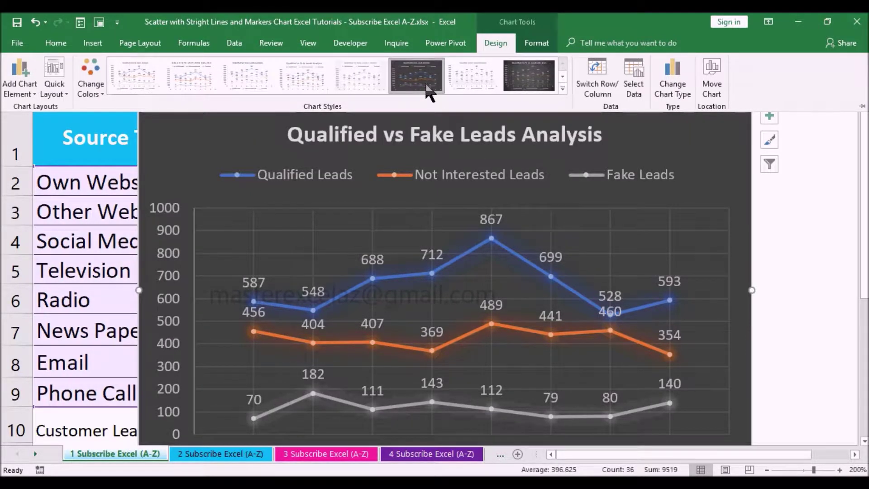
pyautogui.hotkey('ctrl', 'F1')
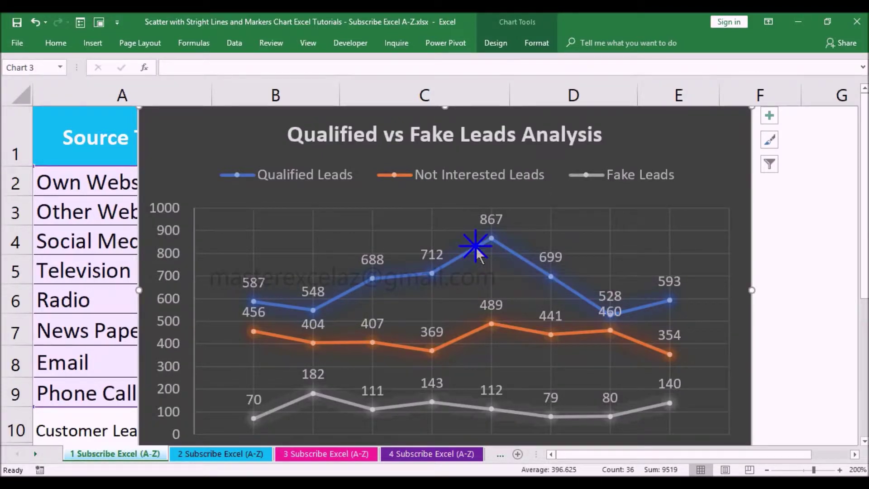
# - Set the Qualified Leads line outline to green and Not Interested Leads to yellow
pyautogui.rightClick(476, 246)
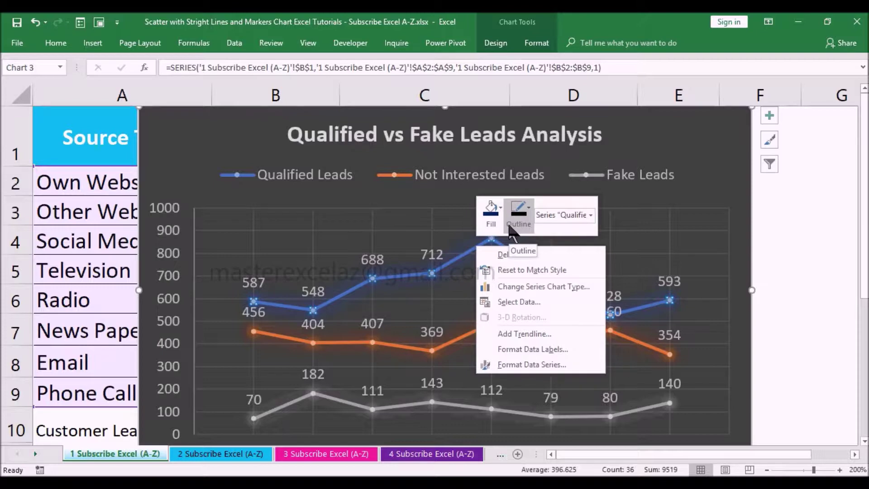
pyautogui.click(510, 228)
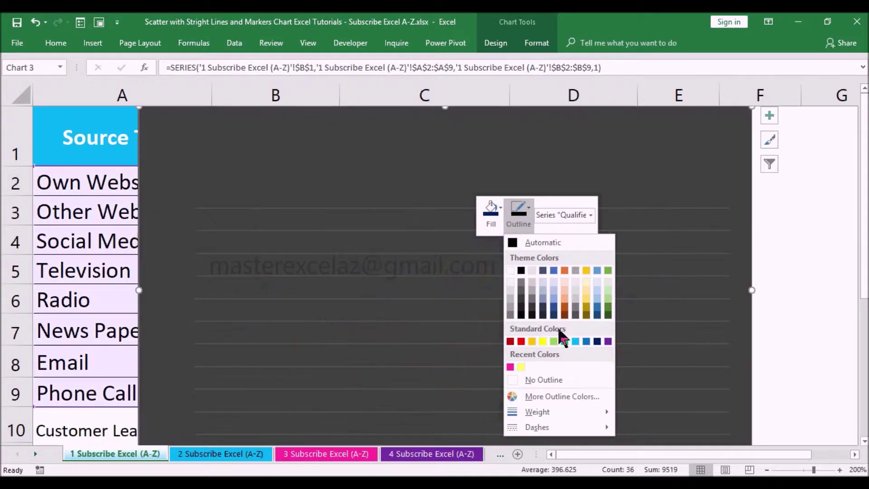
pyautogui.click(565, 340)
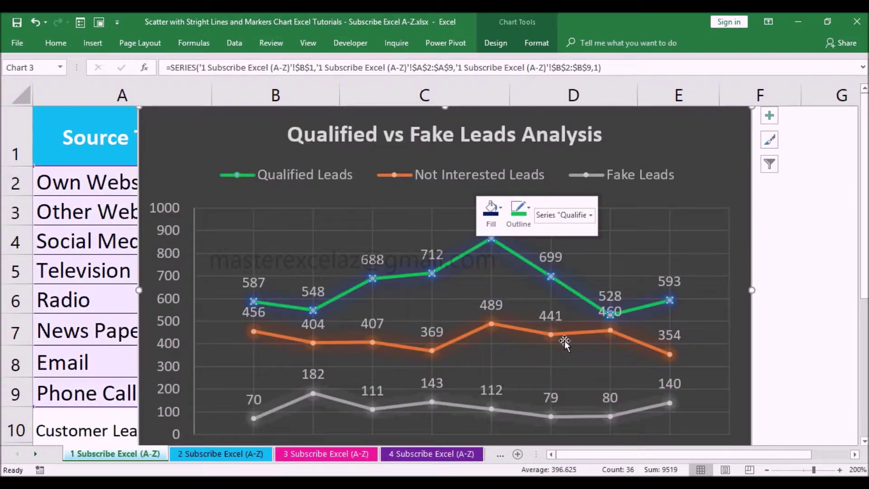
pyautogui.moveTo(490, 324)
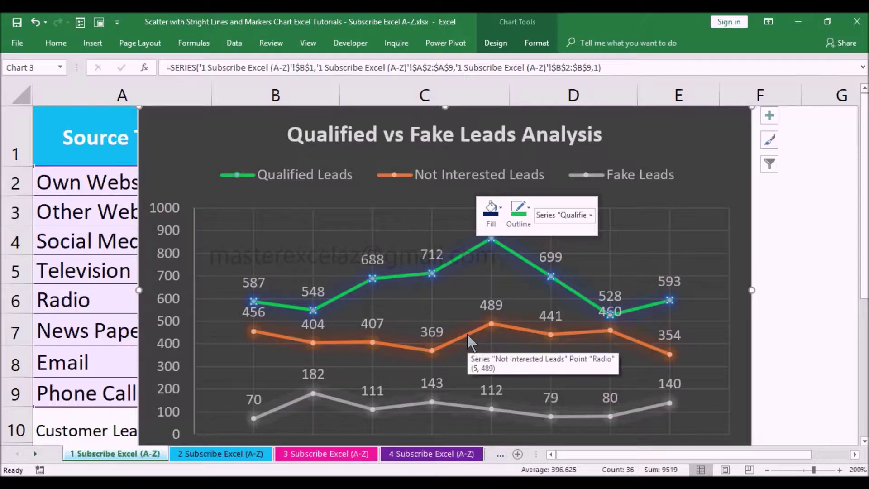
pyautogui.rightClick(467, 335)
pyautogui.click(510, 303)
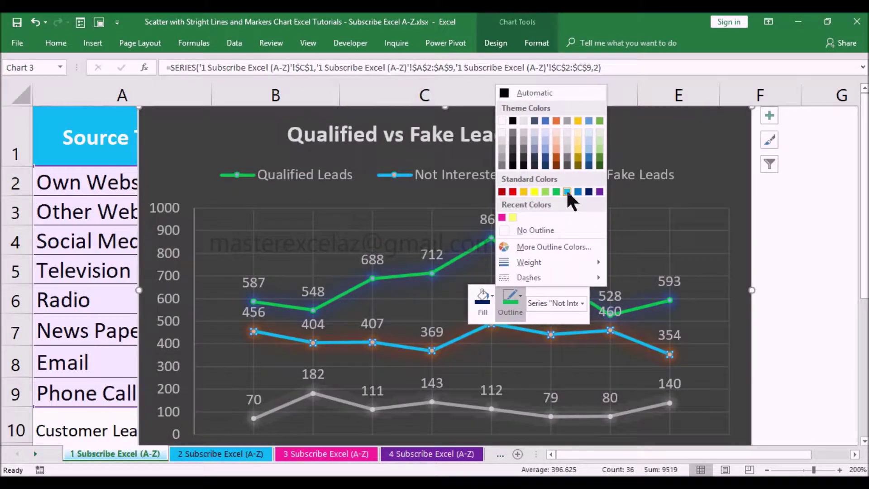
pyautogui.click(535, 192)
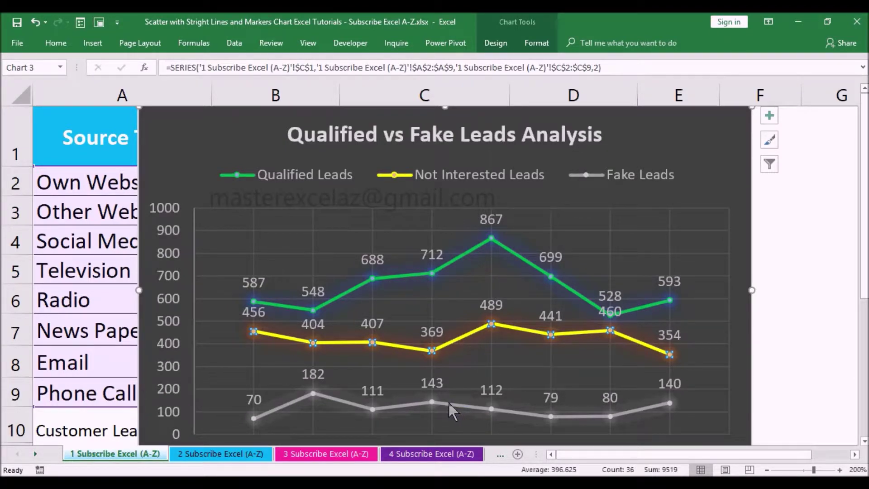
# - Set the Fake Leads line outline to red
pyautogui.click(476, 407)
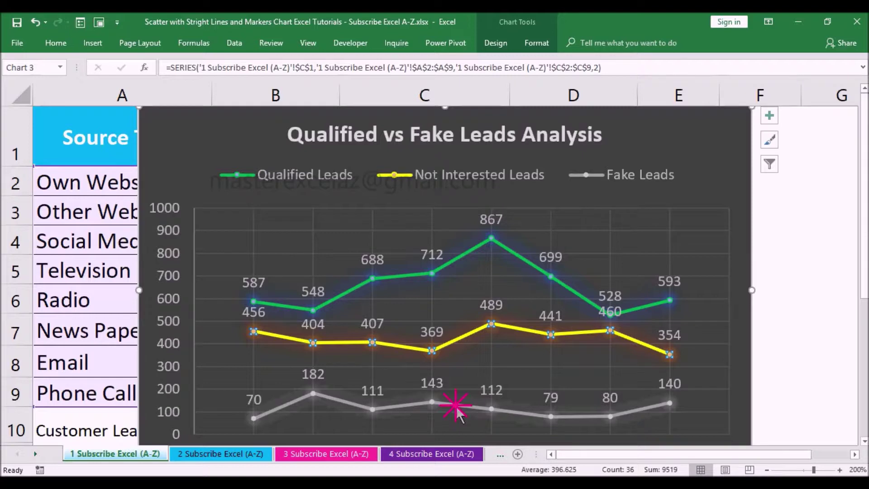
pyautogui.rightClick(422, 403)
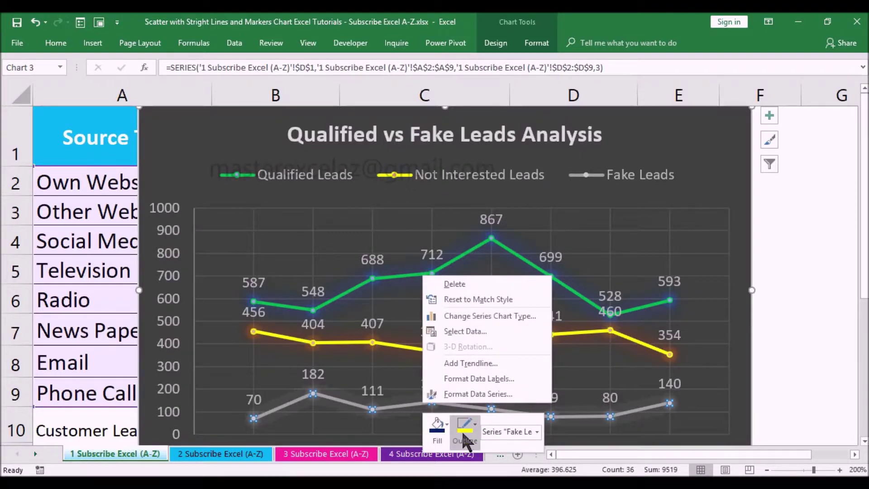
pyautogui.click(465, 435)
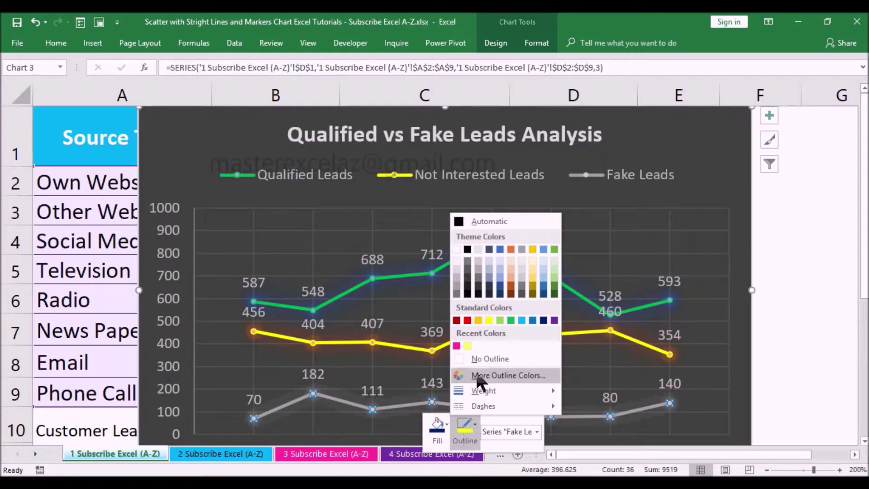
pyautogui.click(467, 321)
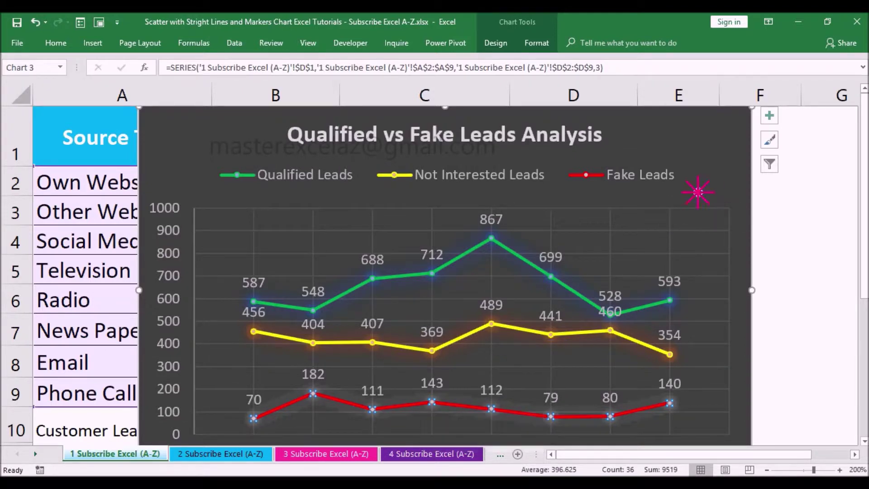
pyautogui.click(698, 192)
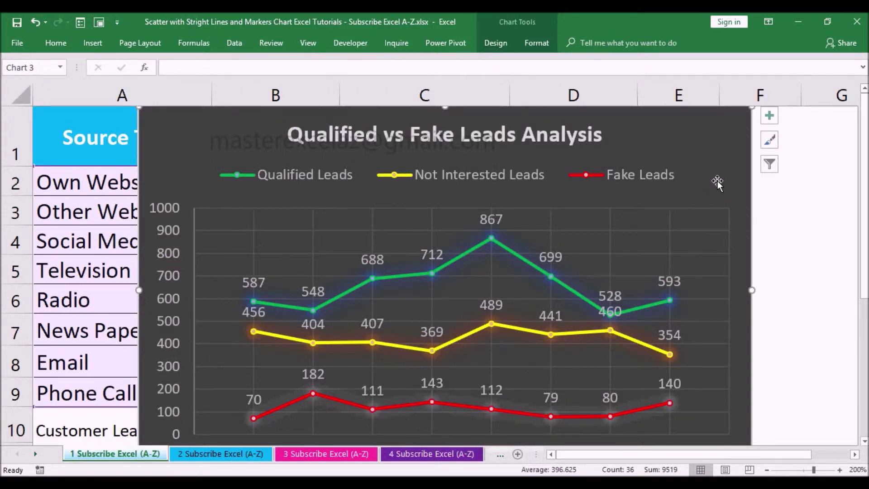
pyautogui.click(768, 22)
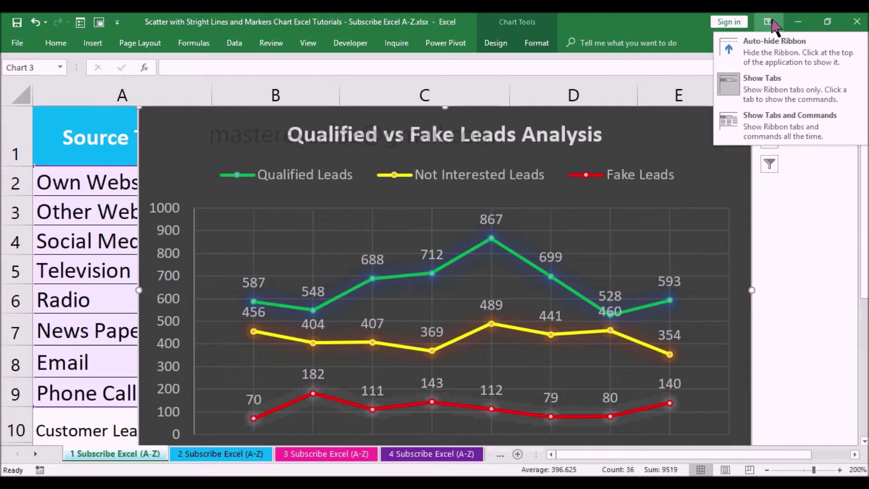
# - Auto-hide the ribbon, move the chart to column A and widen it to column F
pyautogui.click(752, 96)
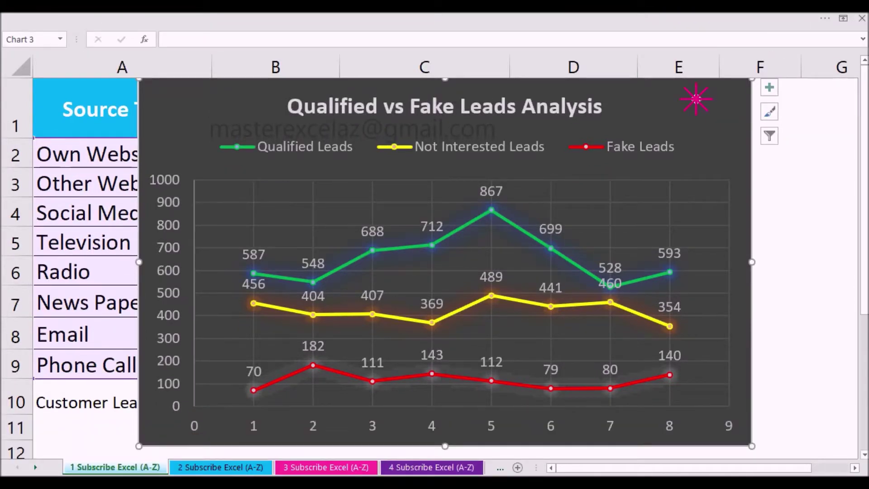
pyautogui.moveTo(696, 98); pyautogui.dragTo(593, 100)
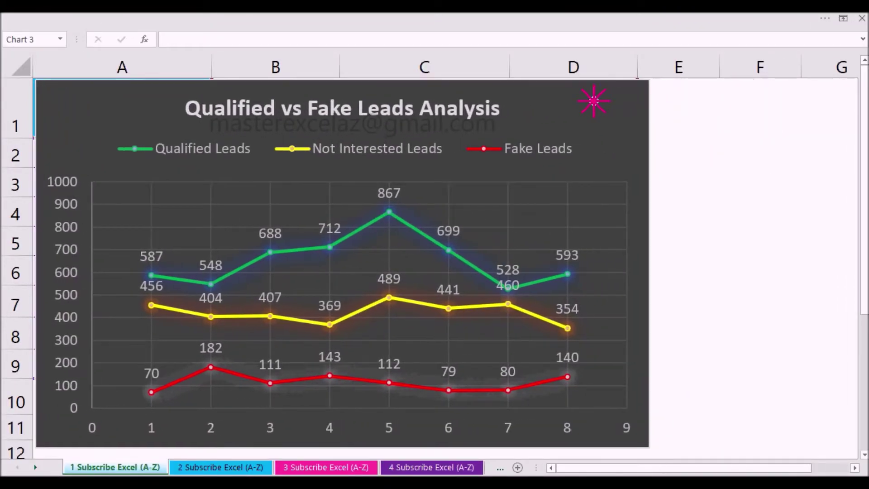
pyautogui.moveTo(594, 101); pyautogui.dragTo(593, 101)
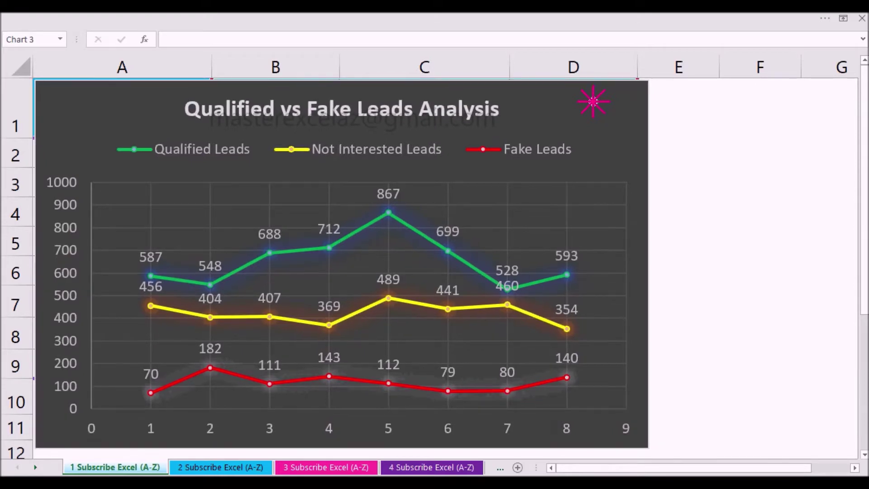
pyautogui.moveTo(650, 264); pyautogui.dragTo(838, 271)
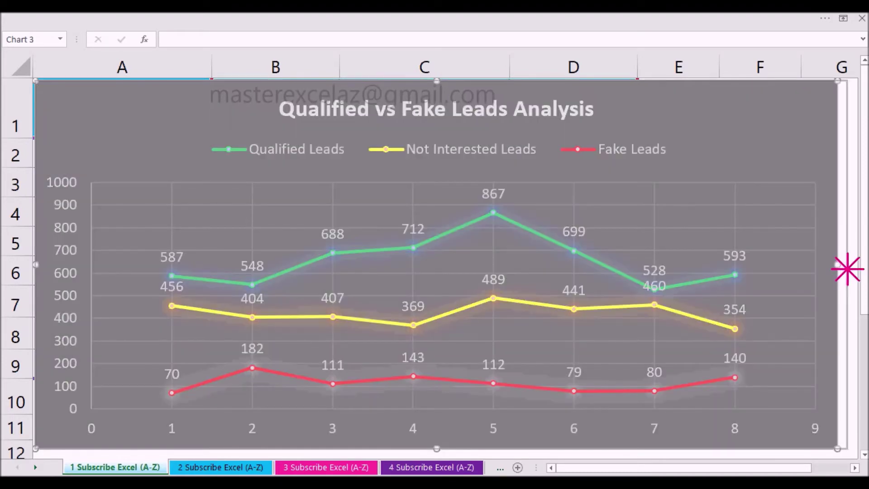
pyautogui.moveTo(837, 267); pyautogui.dragTo(848, 270)
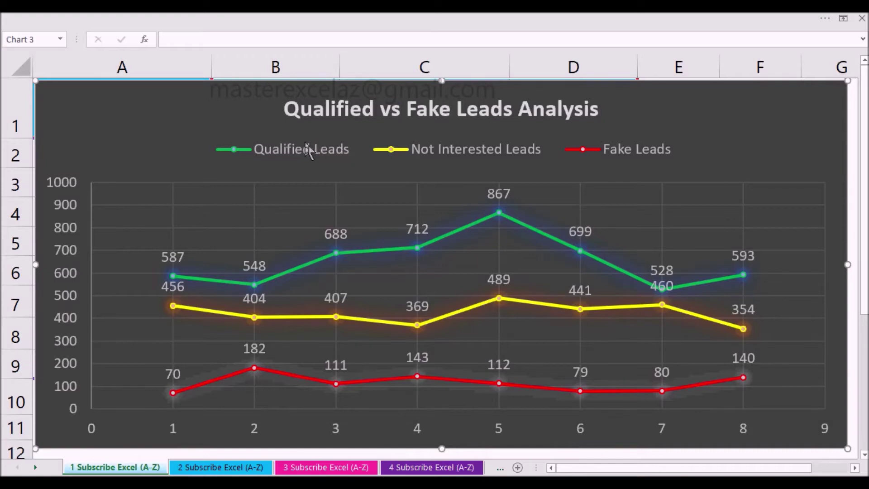
# - Stretch the chart legend box so it extends past the Fake Leads entry
pyautogui.click(308, 149)
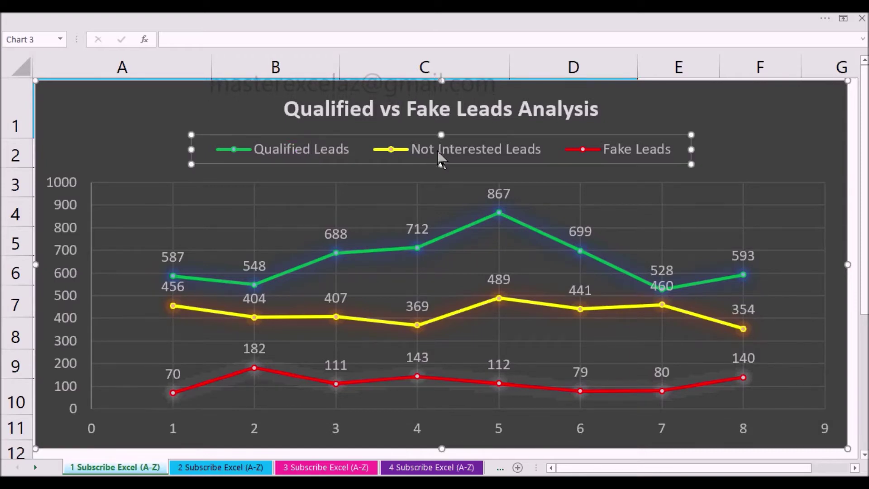
pyautogui.click(460, 152)
pyautogui.moveTo(623, 148); pyautogui.dragTo(623, 149)
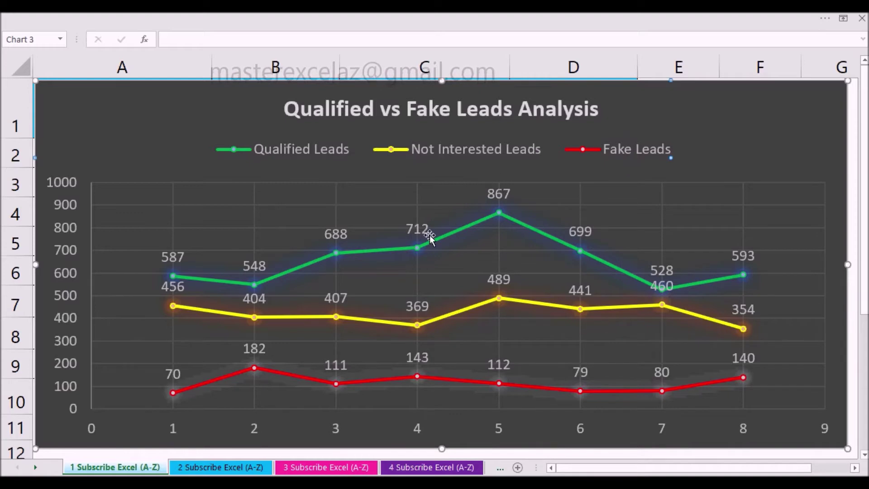